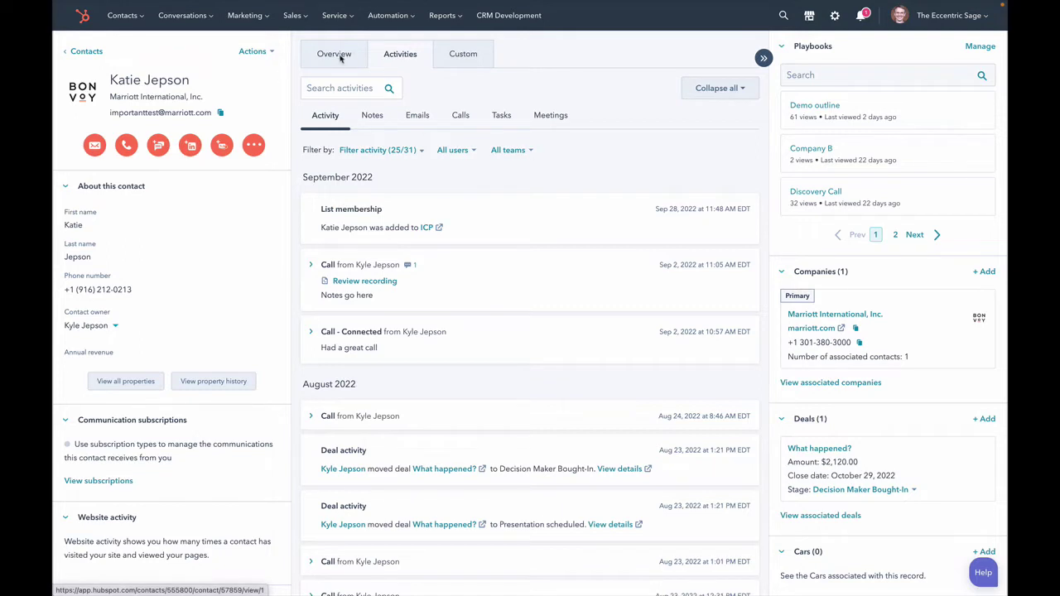
Step: Examine the contact record's activity timeline, its activity filter options and the cards on the overview tab
scroll(512, 385, down, 3)
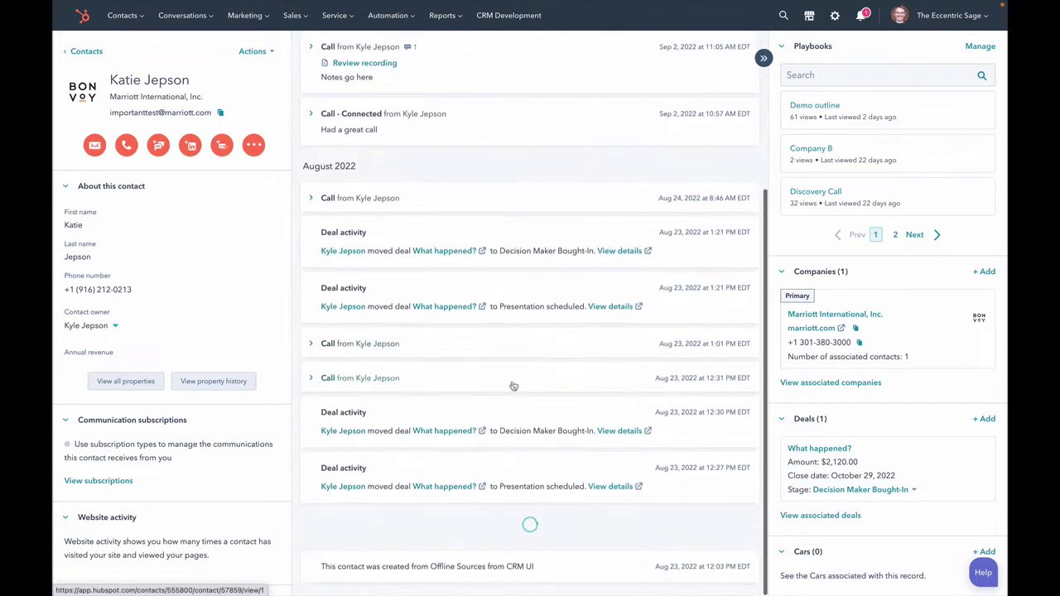
scroll(512, 385, up, 3)
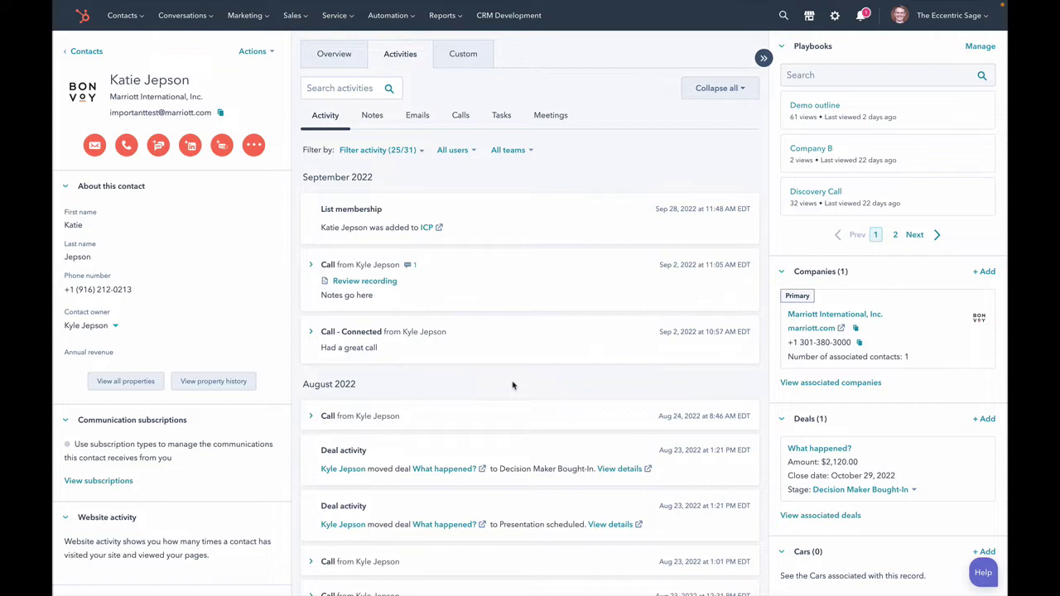
click(386, 150)
click(386, 150)
click(344, 58)
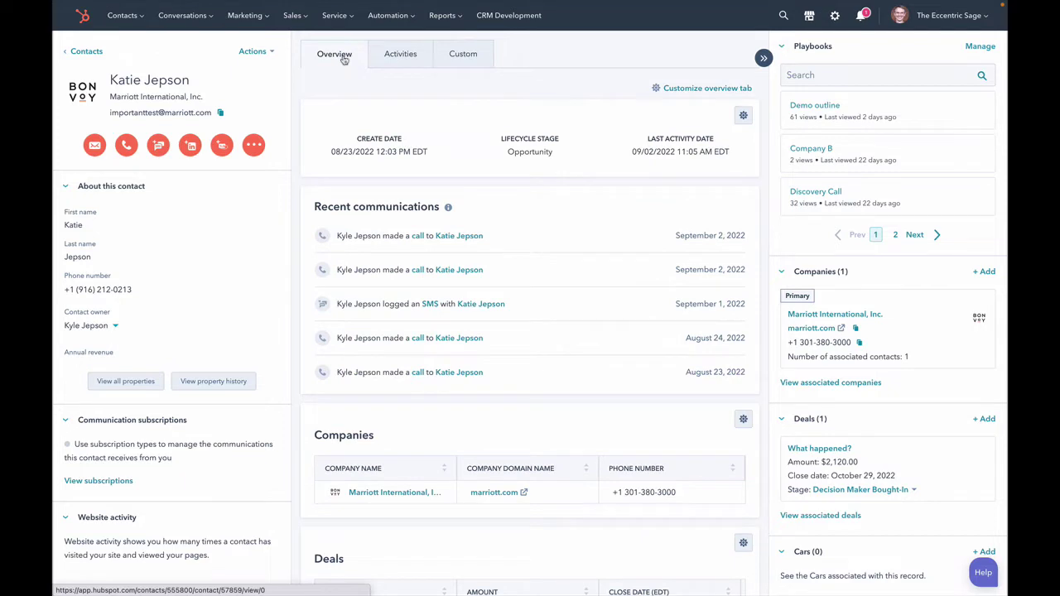
scroll(539, 204, down, 5)
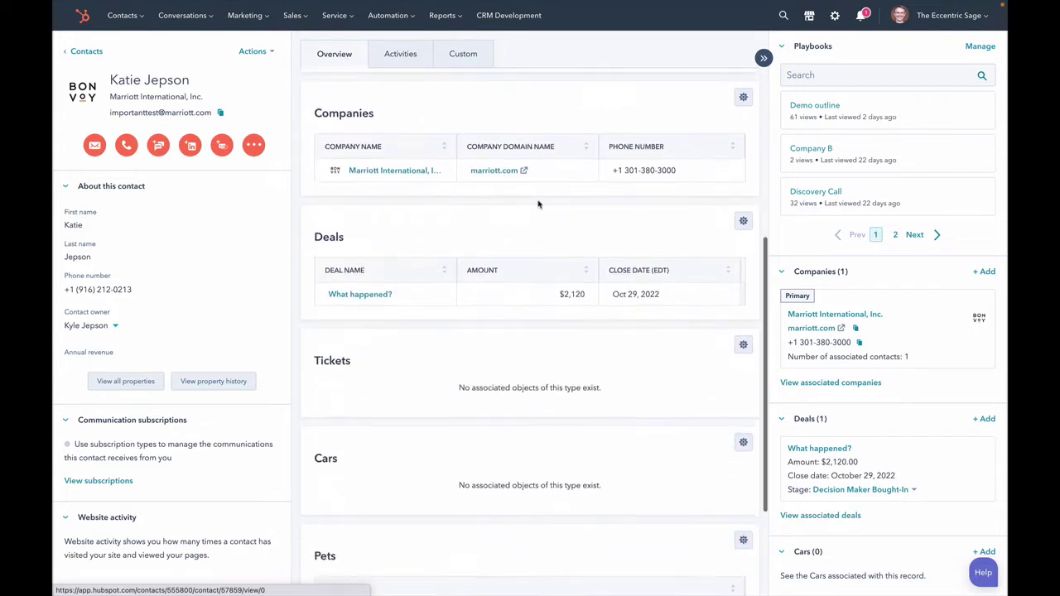
scroll(539, 204, down, 2)
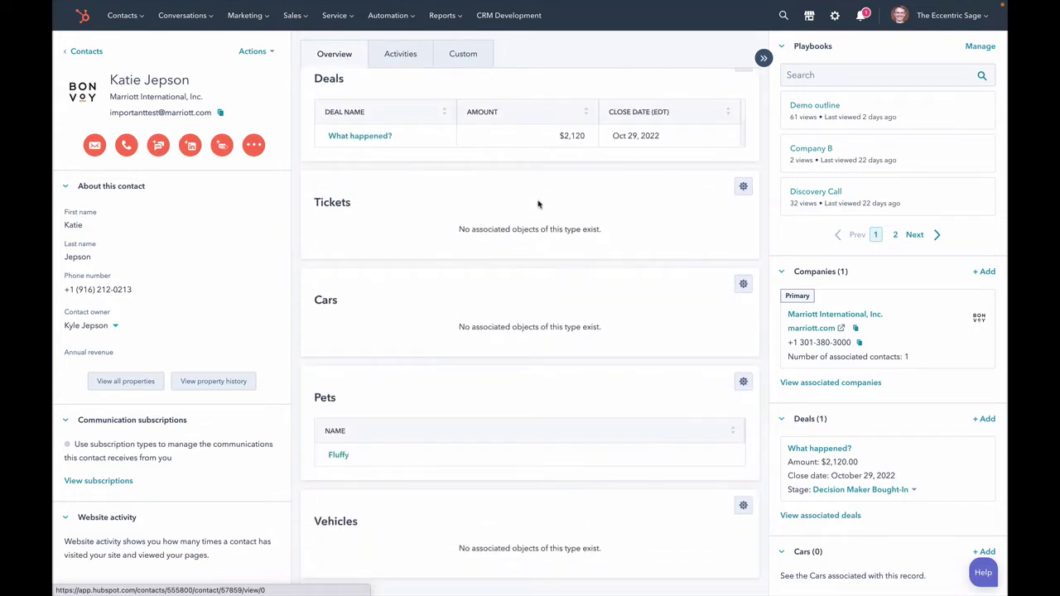
scroll(538, 204, up, 7)
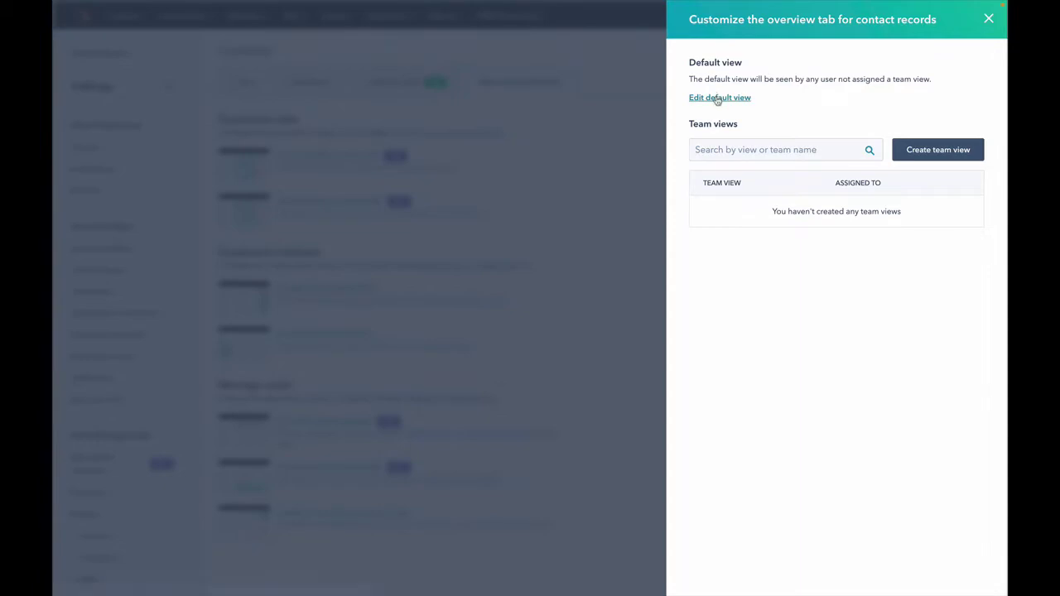
Step: Remove the Companies, Deals, Tickets, Payments, Cars, Pets and Vehicles cards from the default overview view for contact records and save it
click(989, 18)
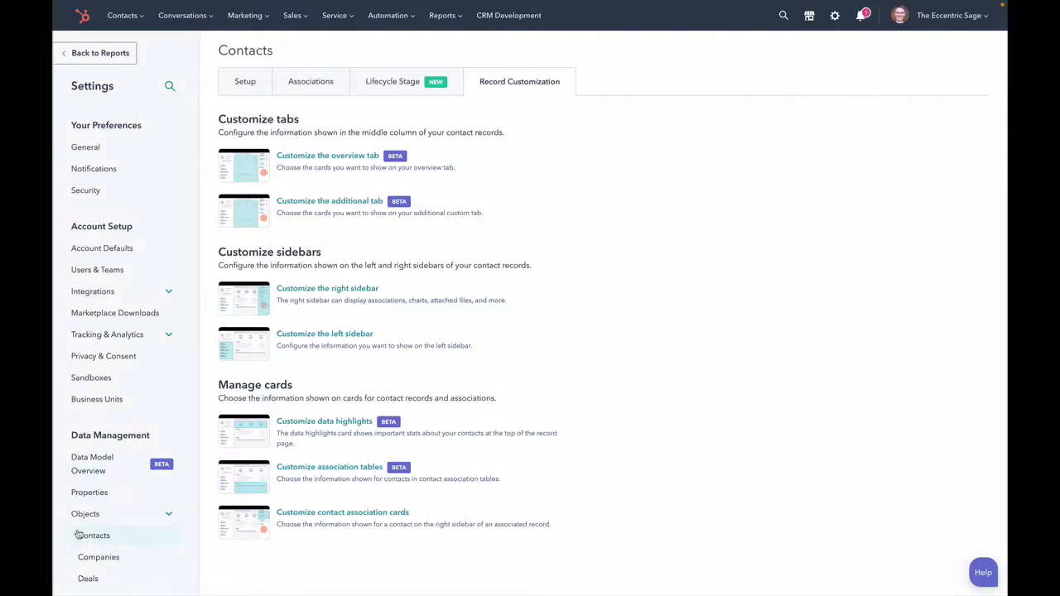
scroll(83, 522, down, 3)
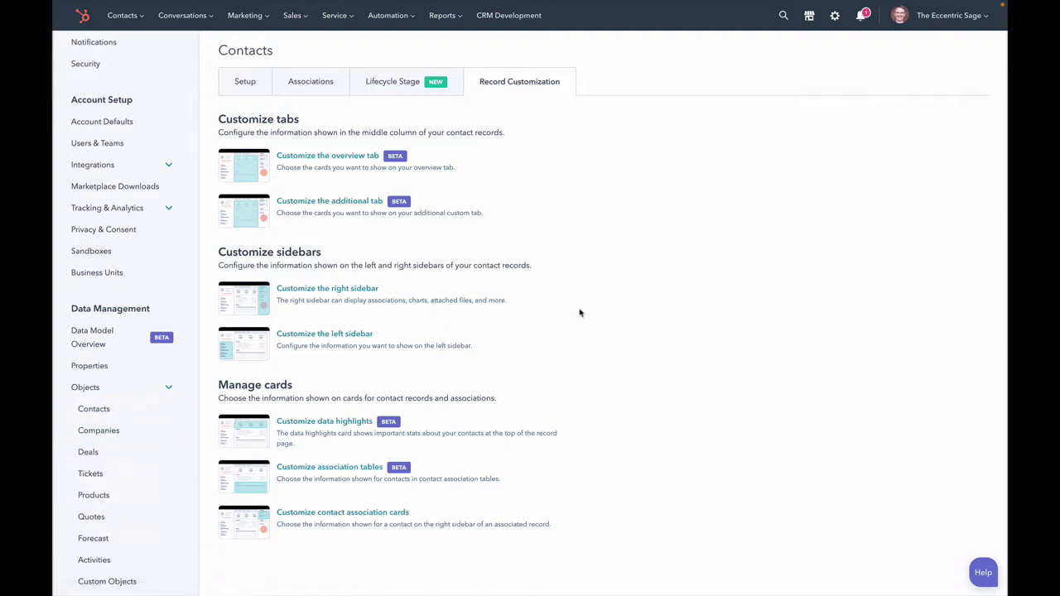
click(366, 157)
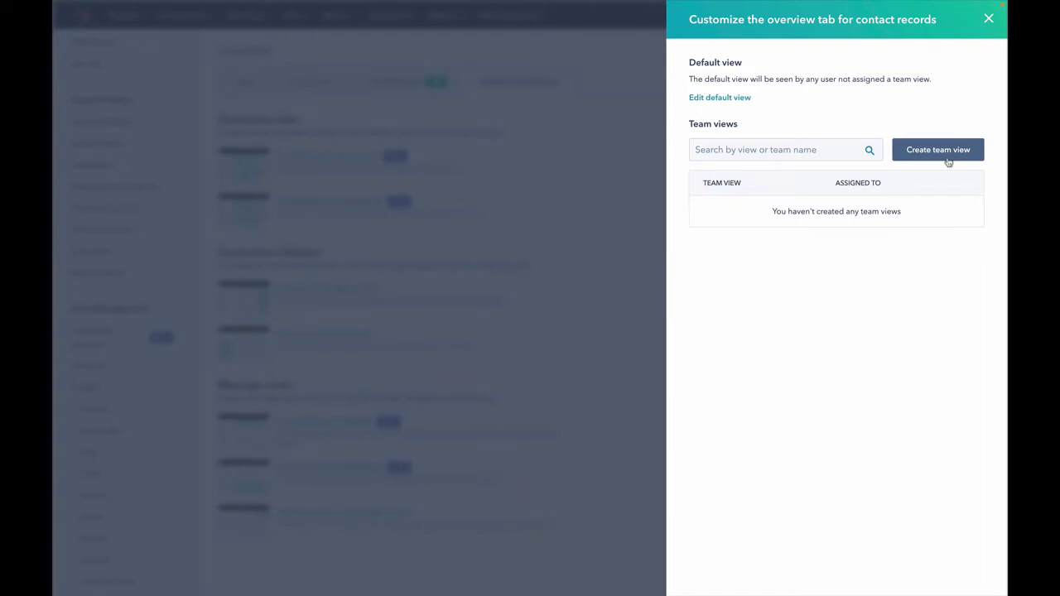
click(740, 98)
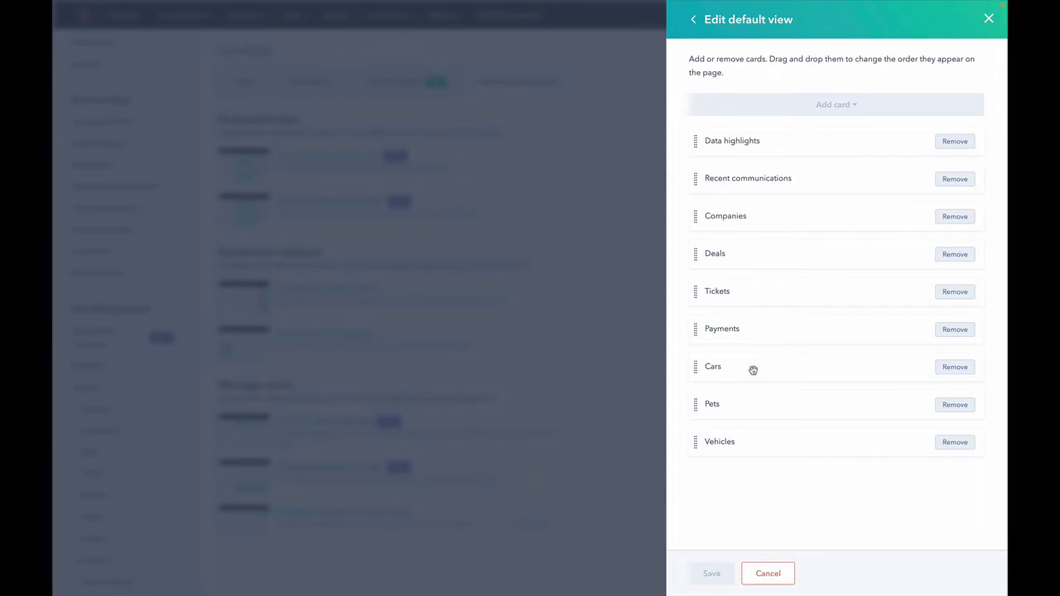
click(955, 256)
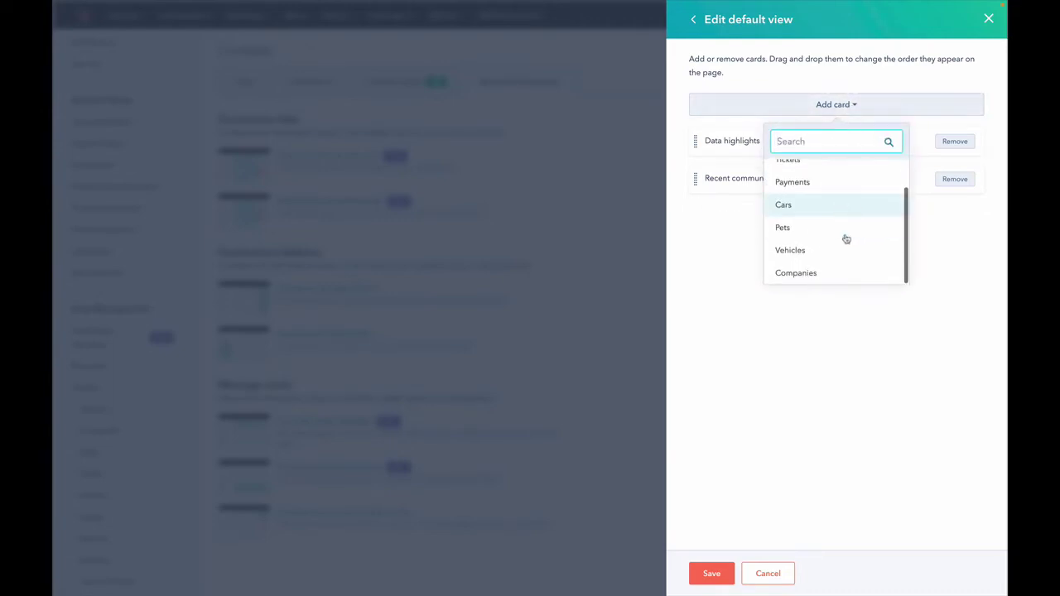
scroll(845, 239, up, 2)
click(707, 272)
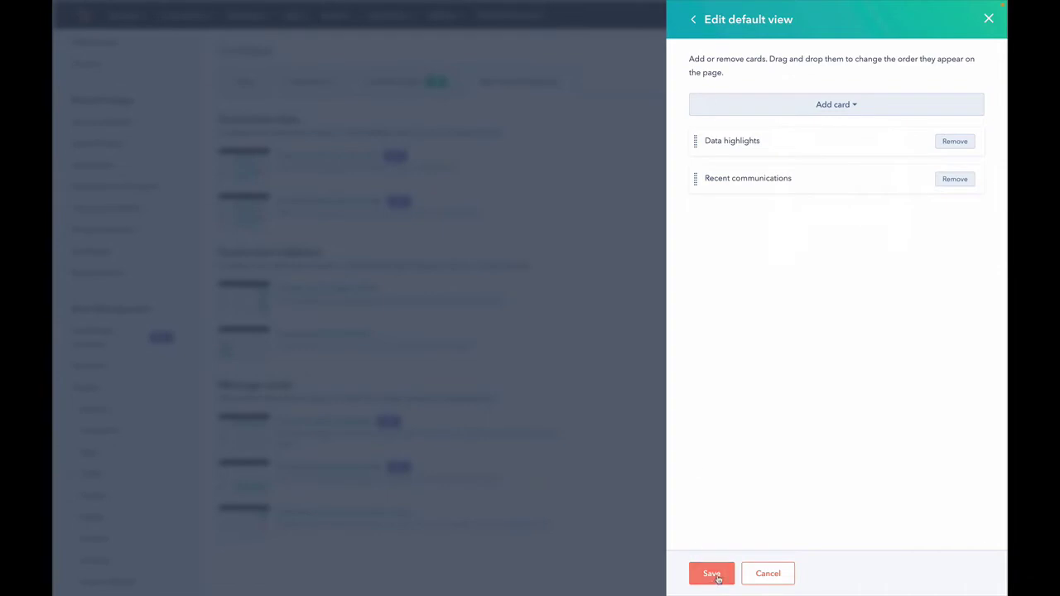
click(713, 574)
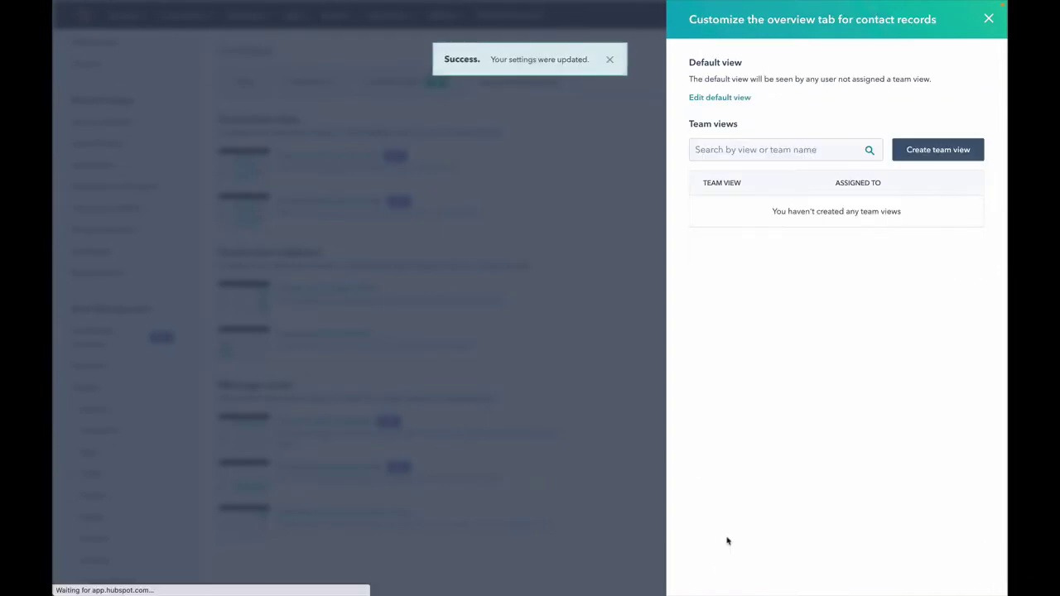
click(988, 18)
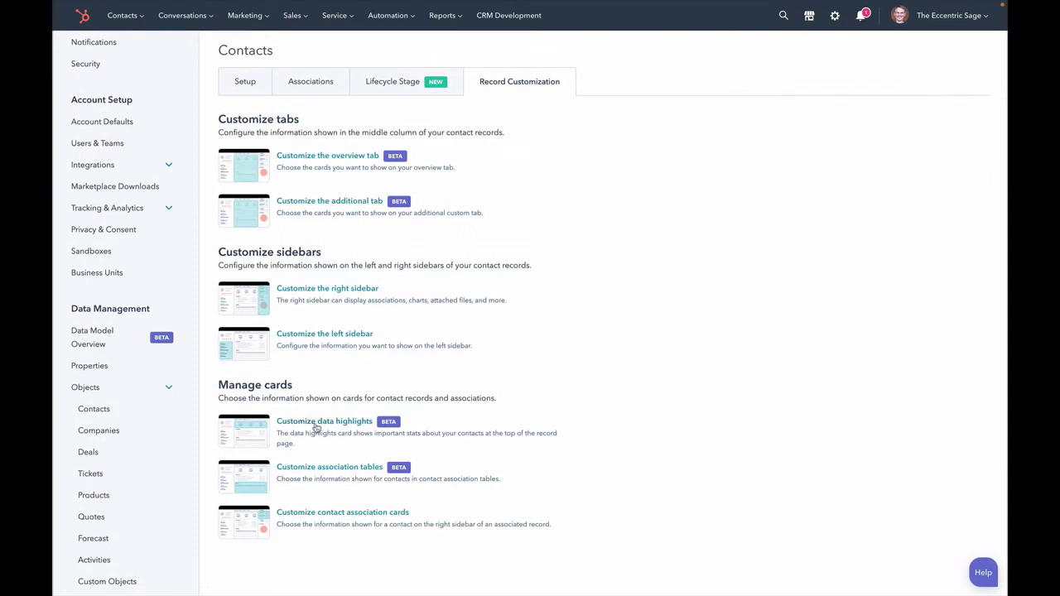
Step: Browse the properties that can be added to the default contact data highlights card, without saving a change
click(316, 422)
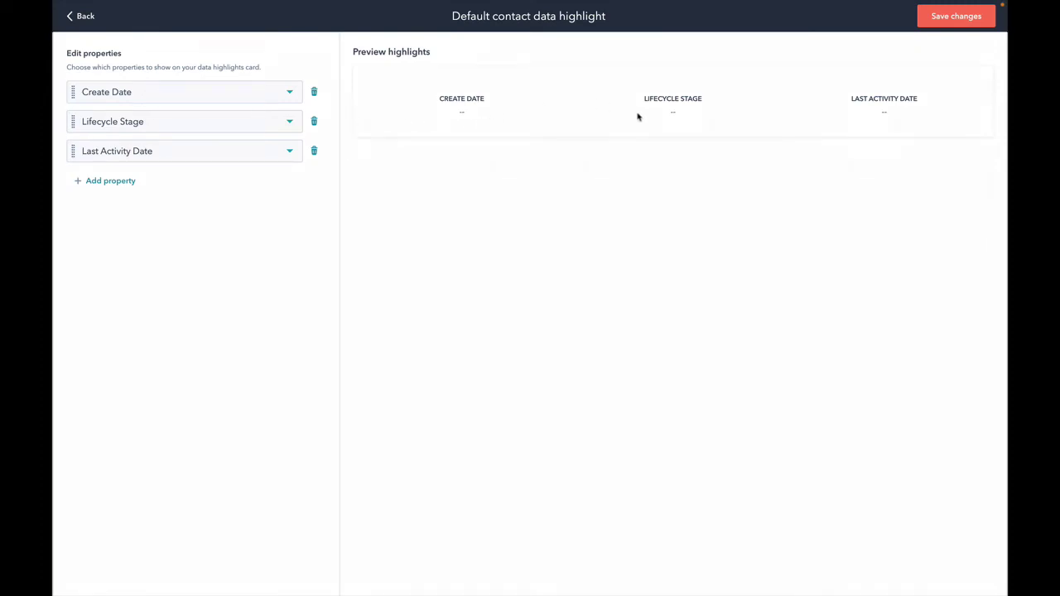
click(121, 182)
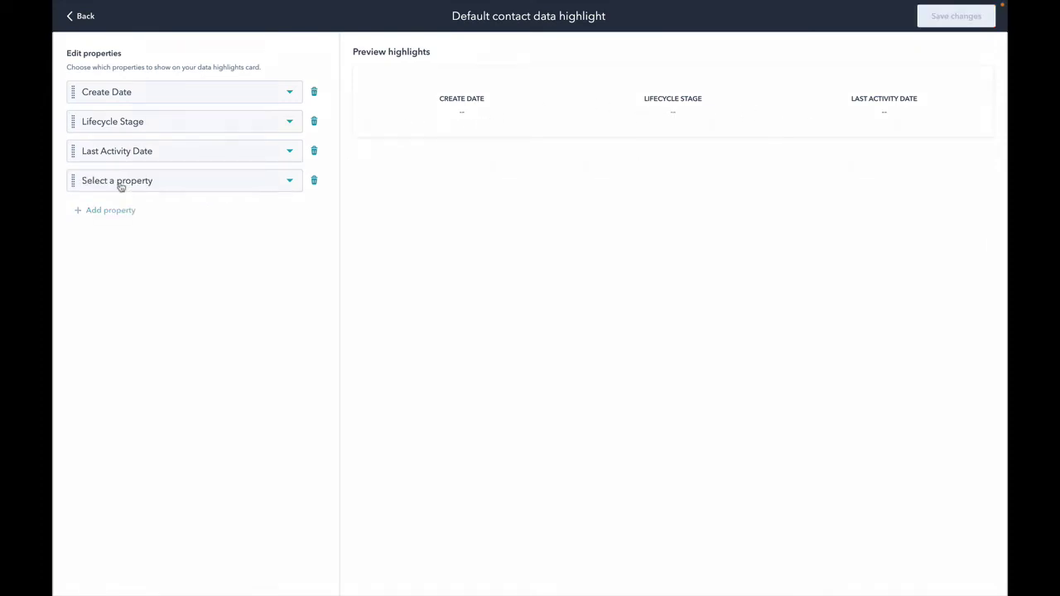
click(151, 183)
scroll(244, 334, down, 5)
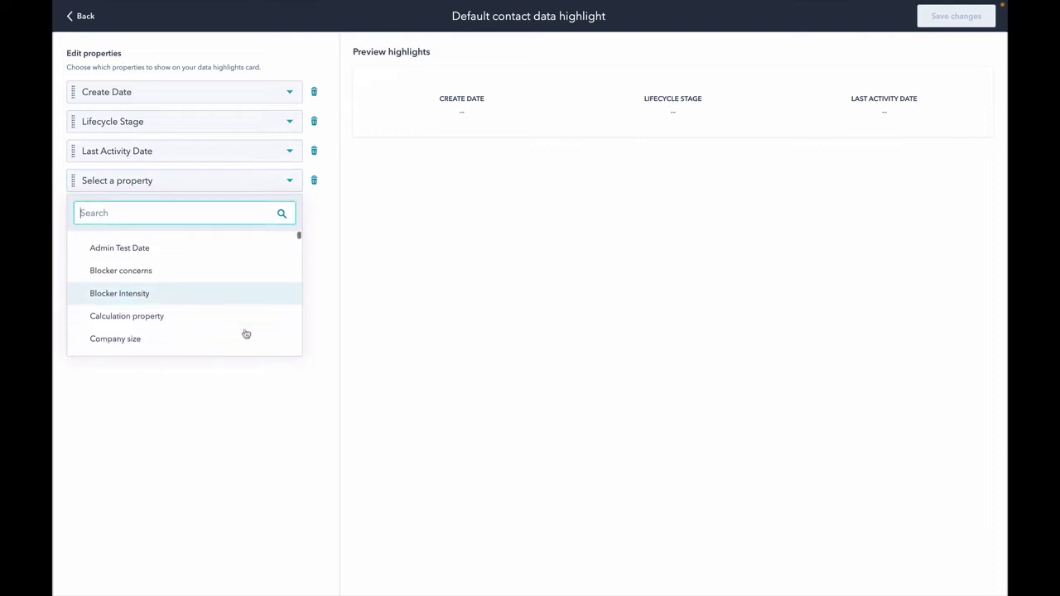
scroll(246, 333, down, 10)
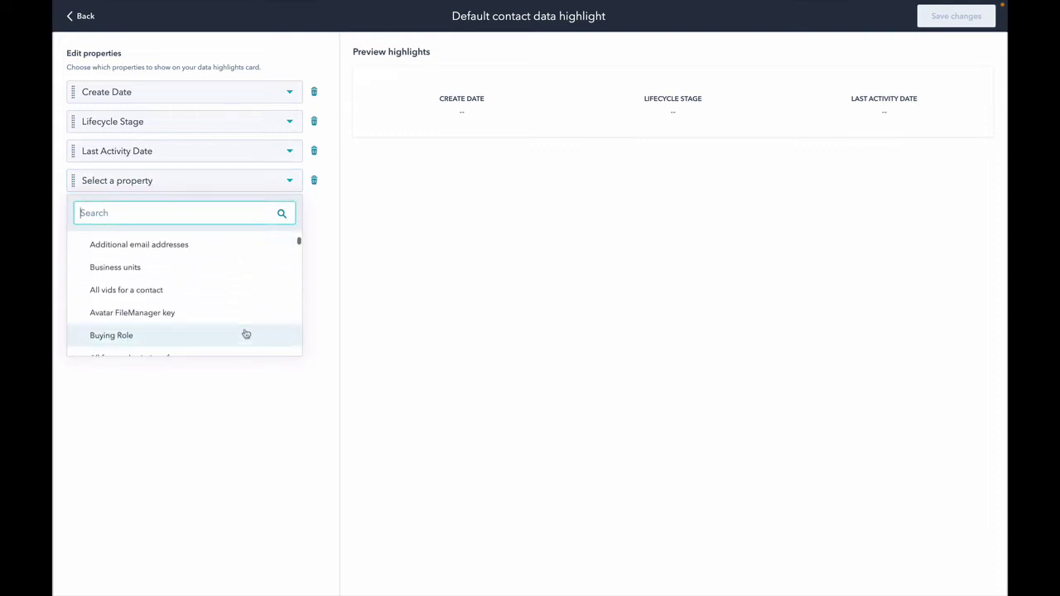
scroll(246, 333, down, 6)
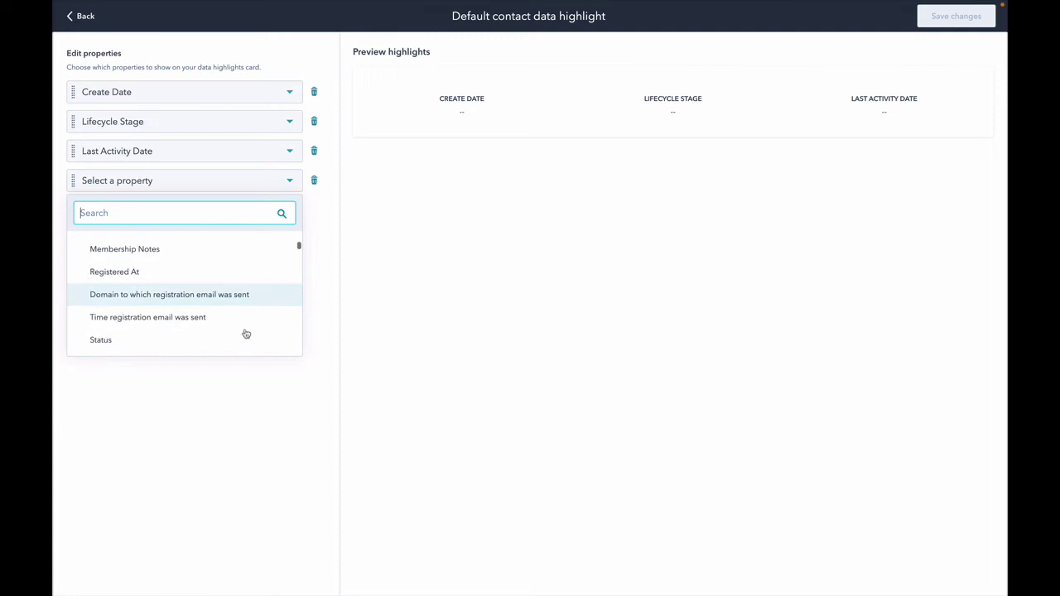
click(215, 439)
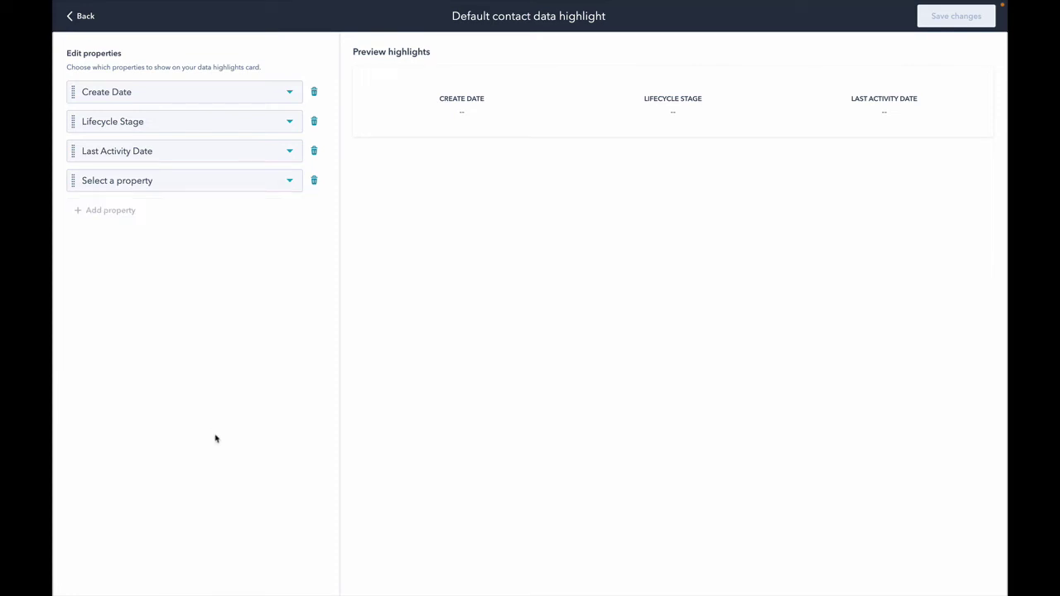
click(92, 18)
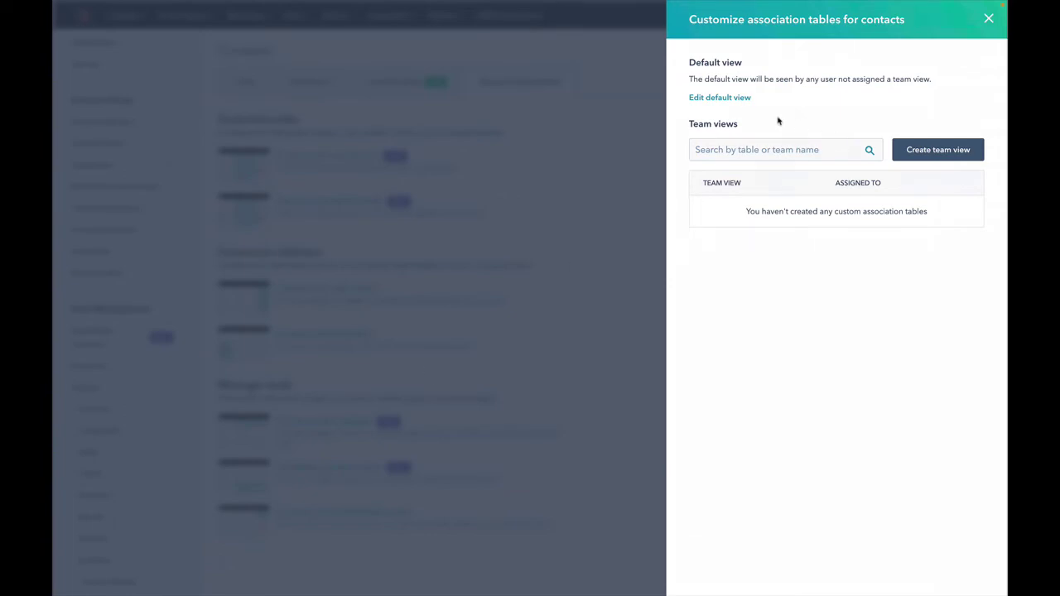
Step: Browse the properties that can be added as columns to the default contact association table
click(740, 101)
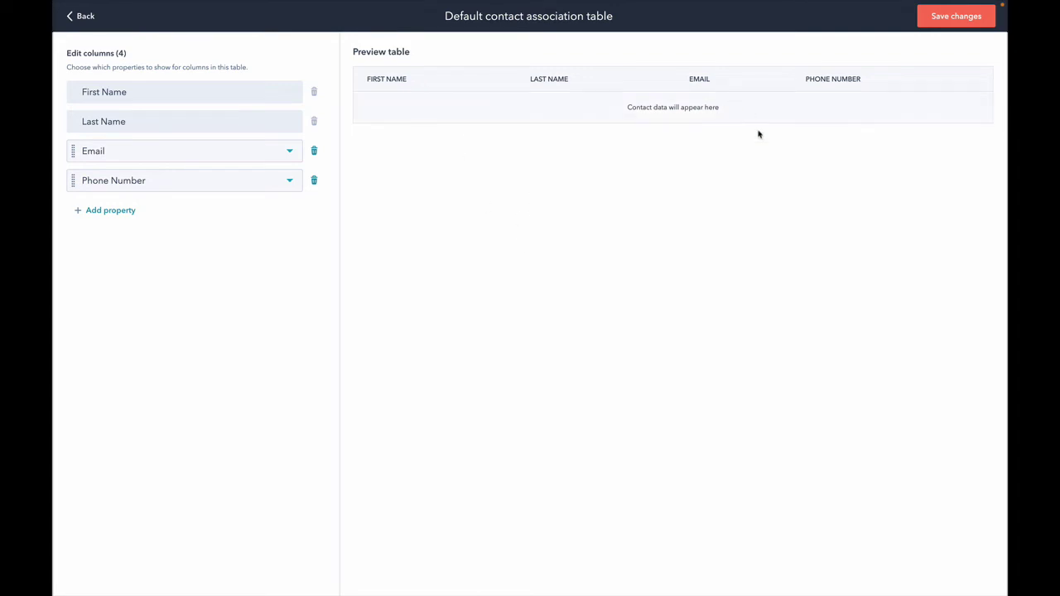
click(114, 210)
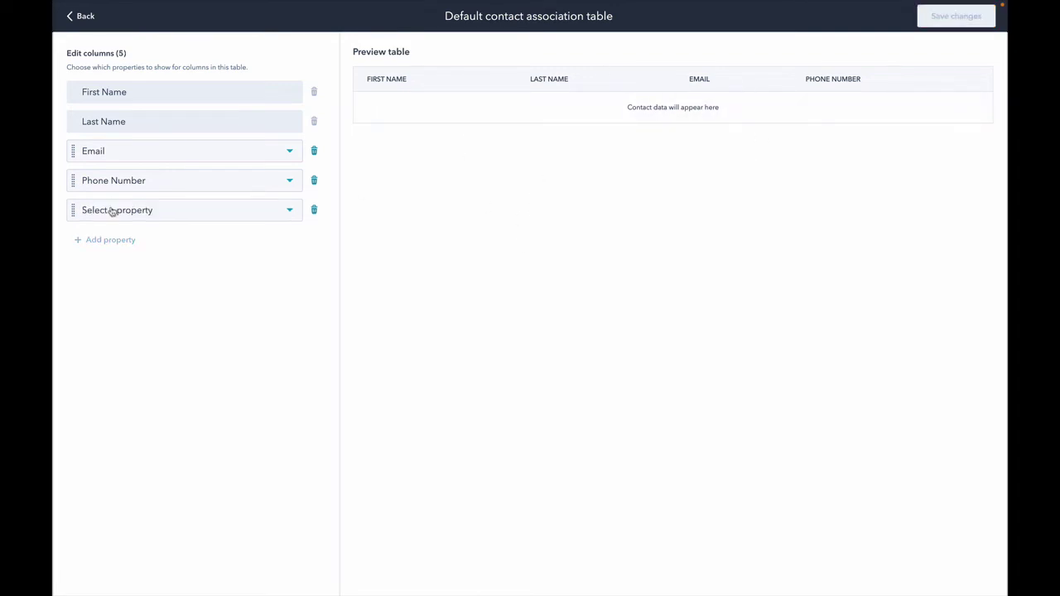
click(125, 210)
scroll(221, 320, down, 15)
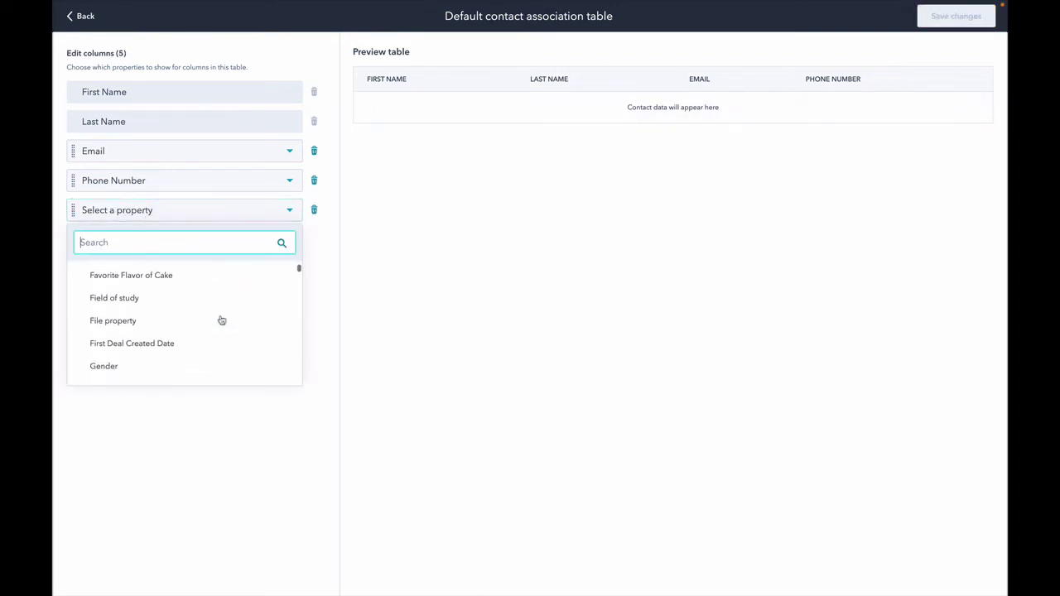
scroll(221, 320, down, 10)
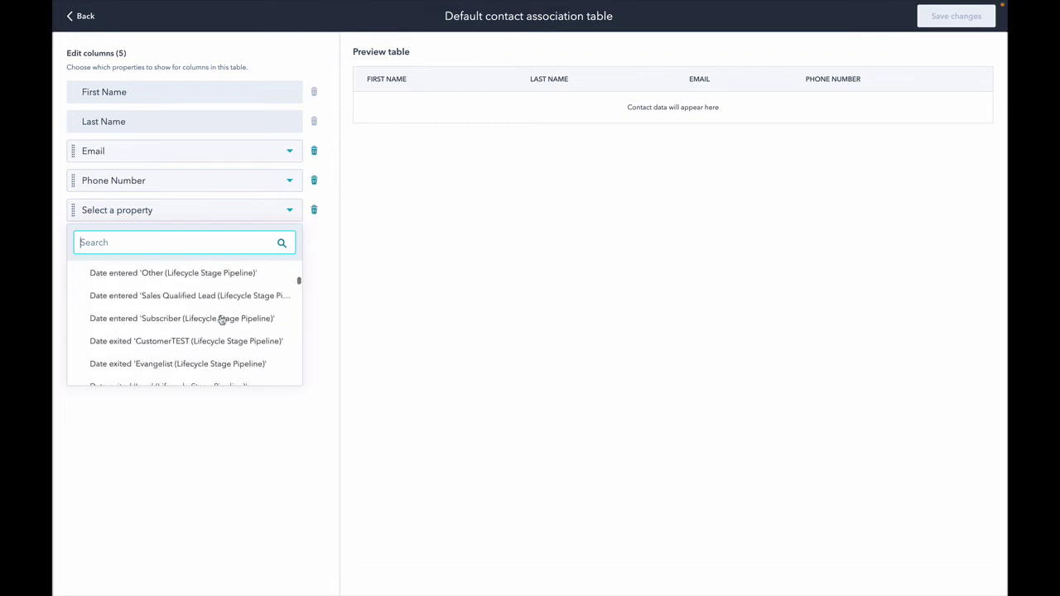
click(614, 284)
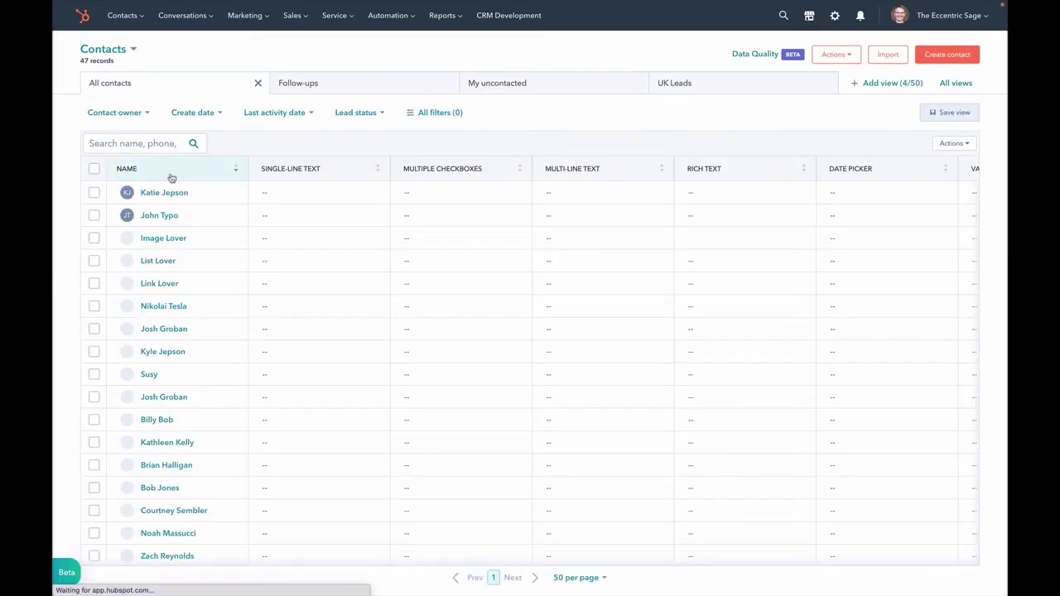
Step: Open the record of the first contact in the All contacts view
click(172, 193)
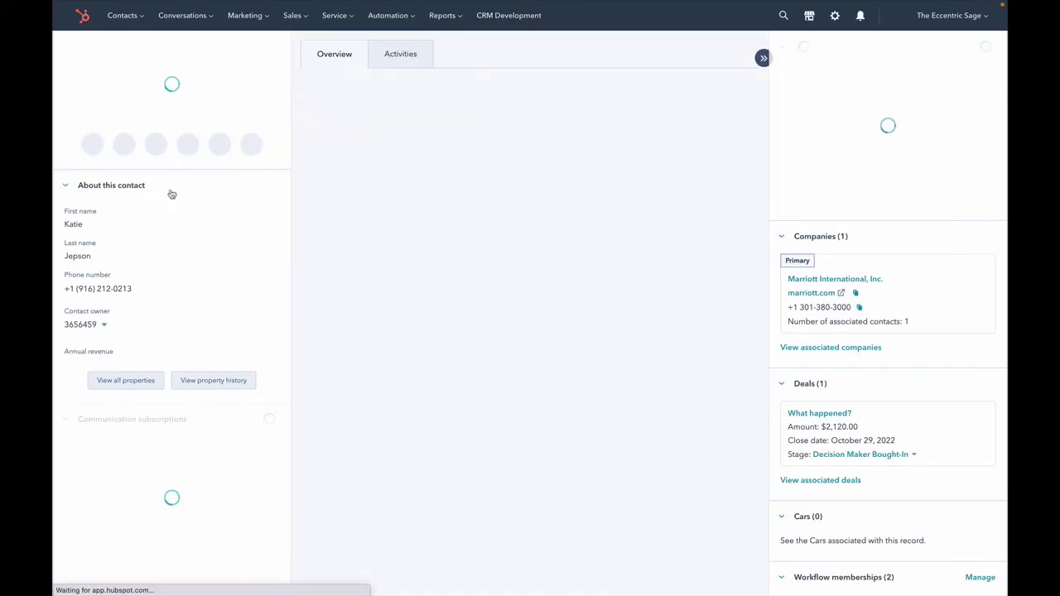